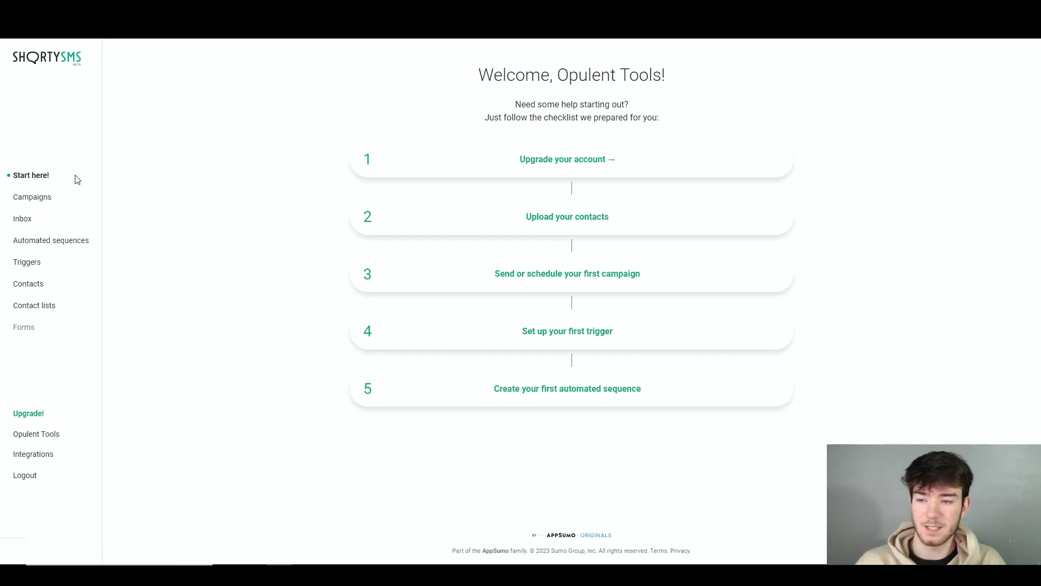
Look through the Campaigns, Inbox and Automated sequences pages
click(48, 200)
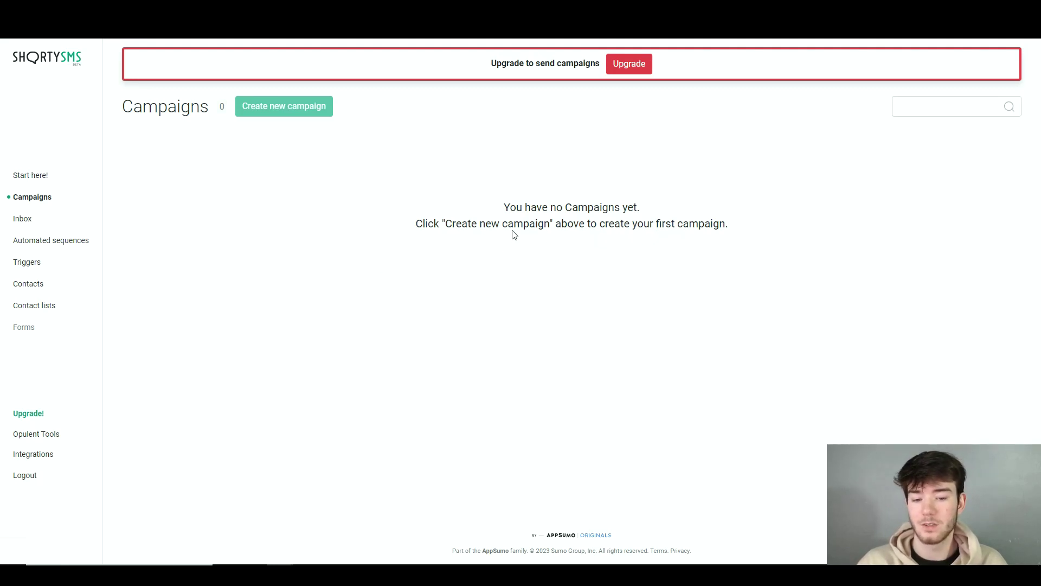
click(28, 222)
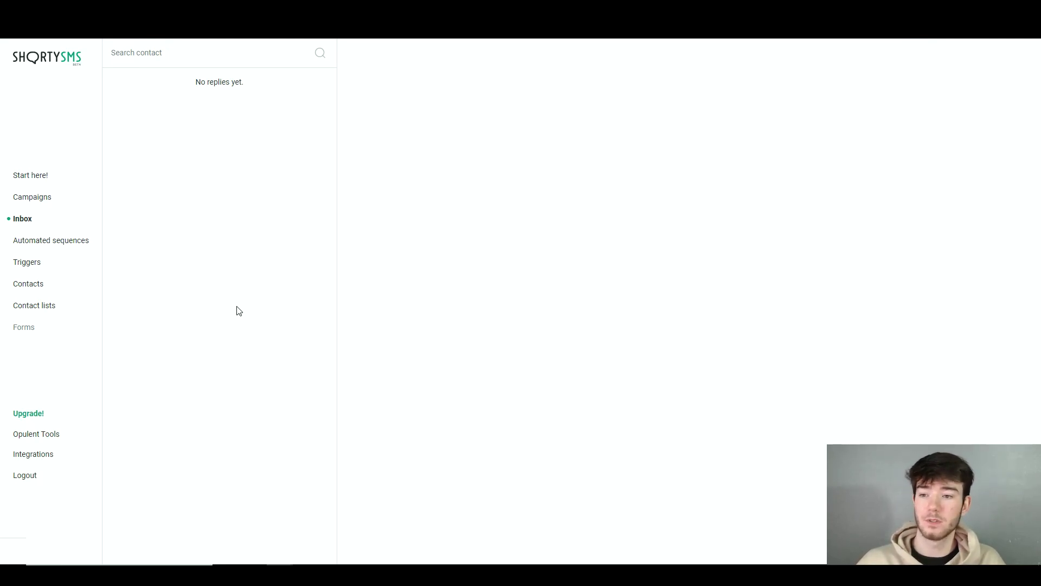
click(71, 243)
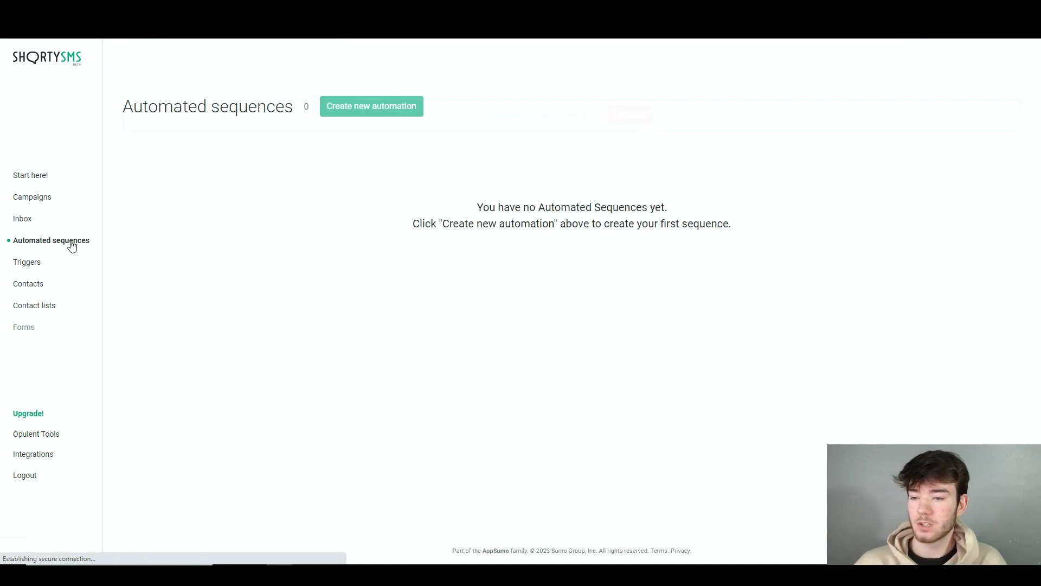
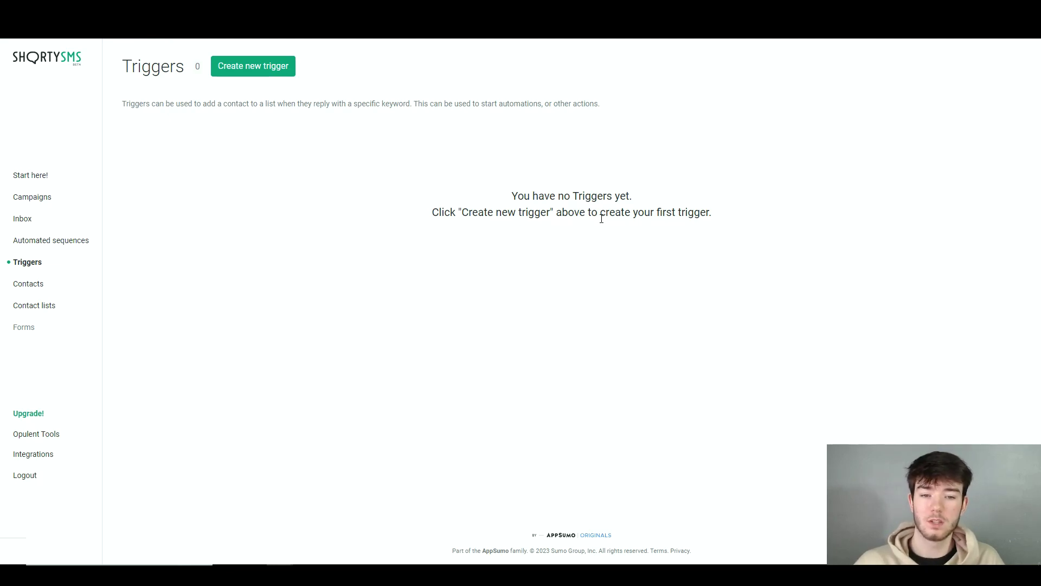
Draft a new trigger titled "Reviews" with the trigger message "business", check its contact list choices, and return to the triggers overview
click(268, 66)
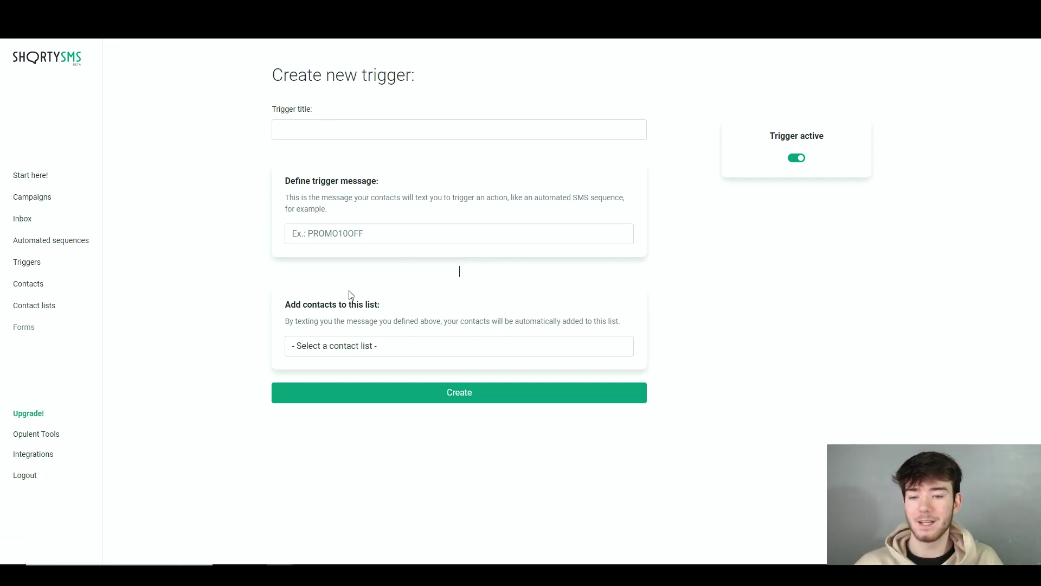
click(313, 133)
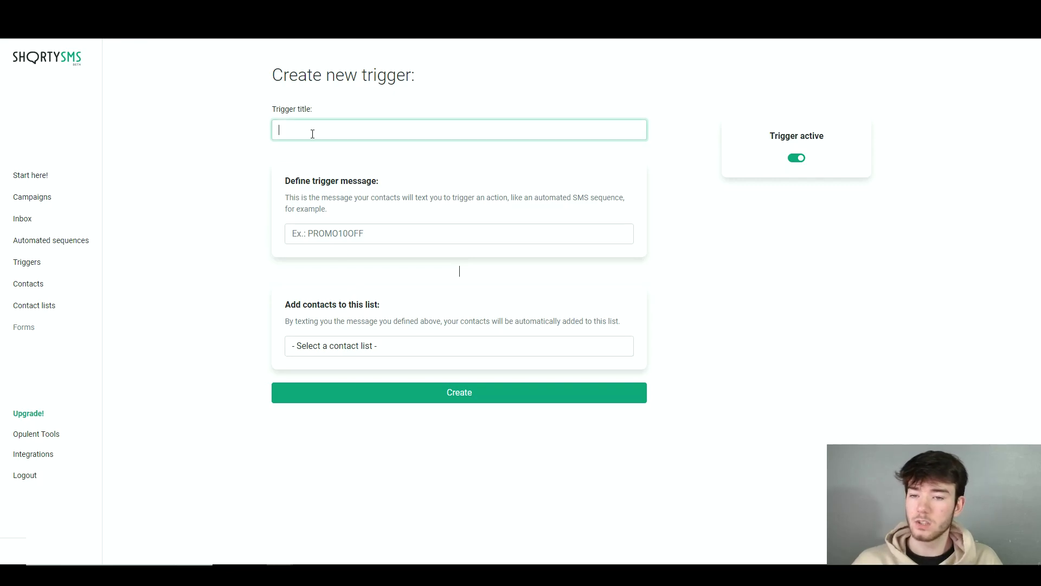
text(Reviews)
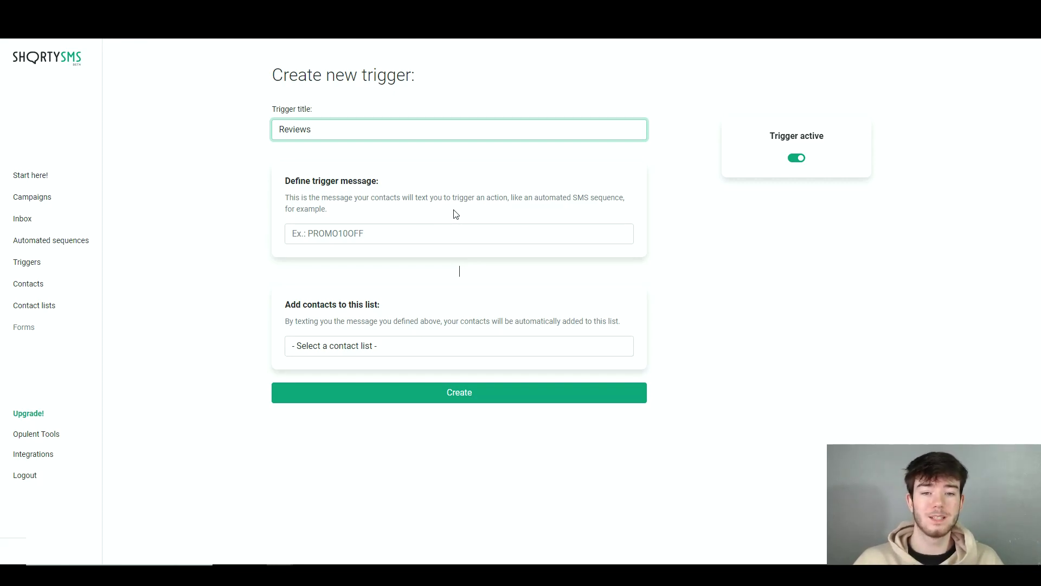
click(374, 239)
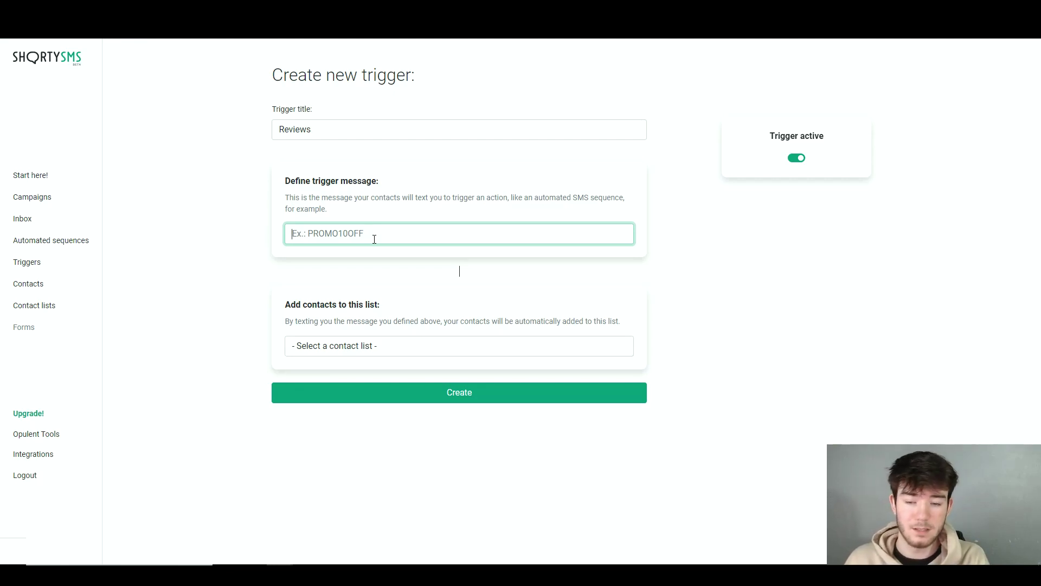
text(busi)
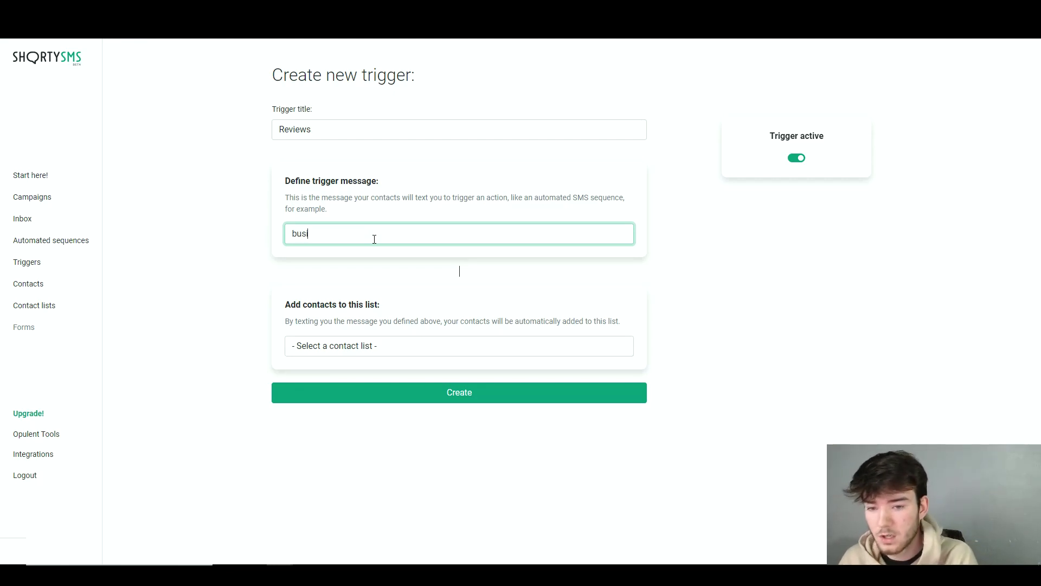
text(ness)
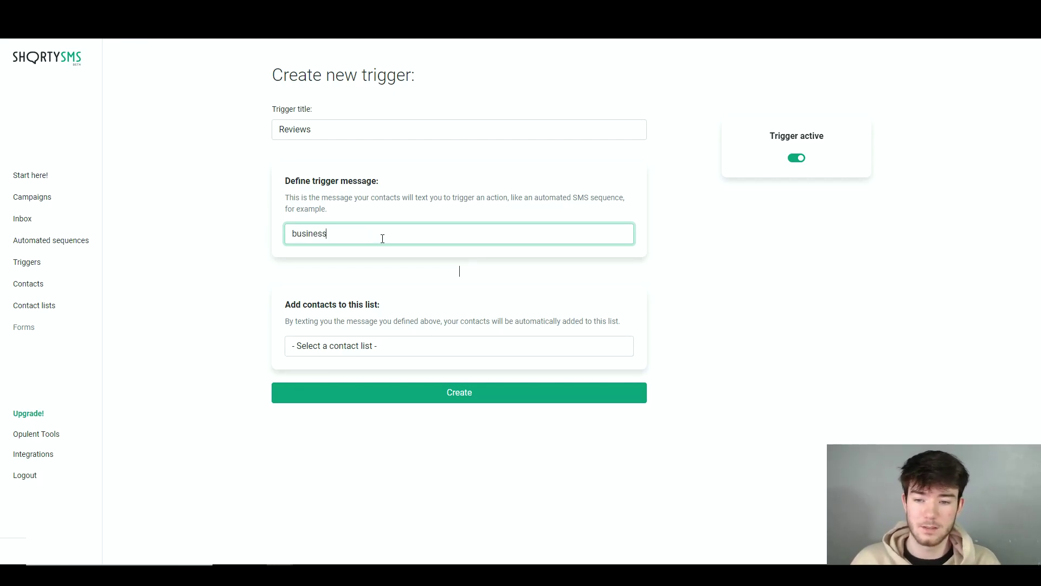
click(367, 350)
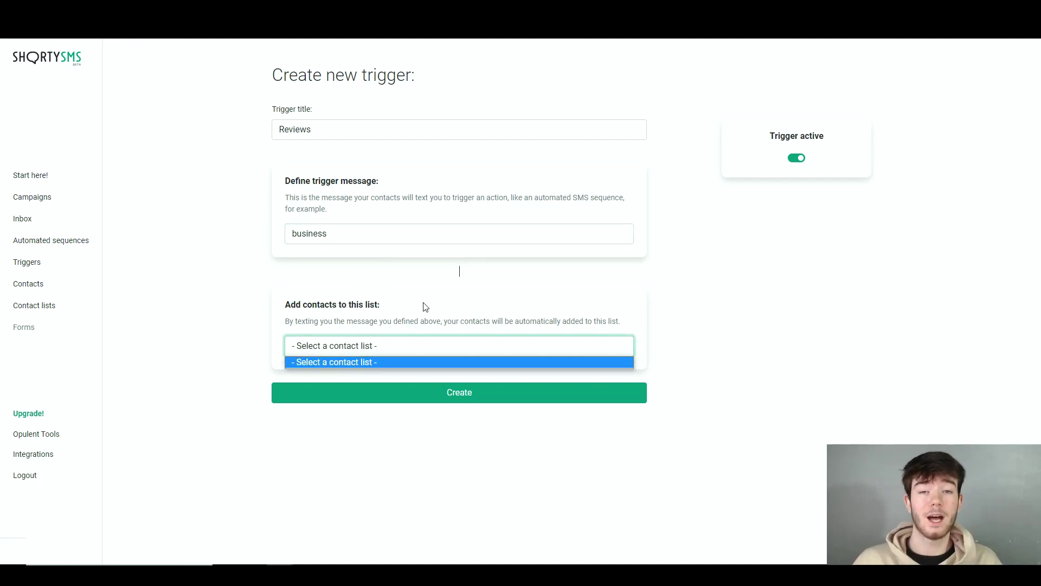
click(480, 404)
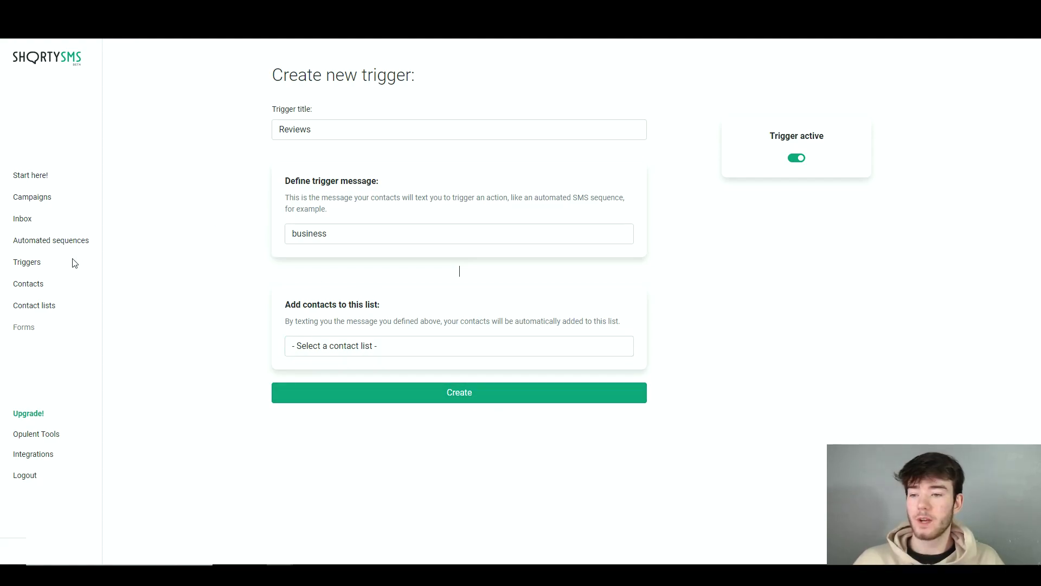
click(40, 268)
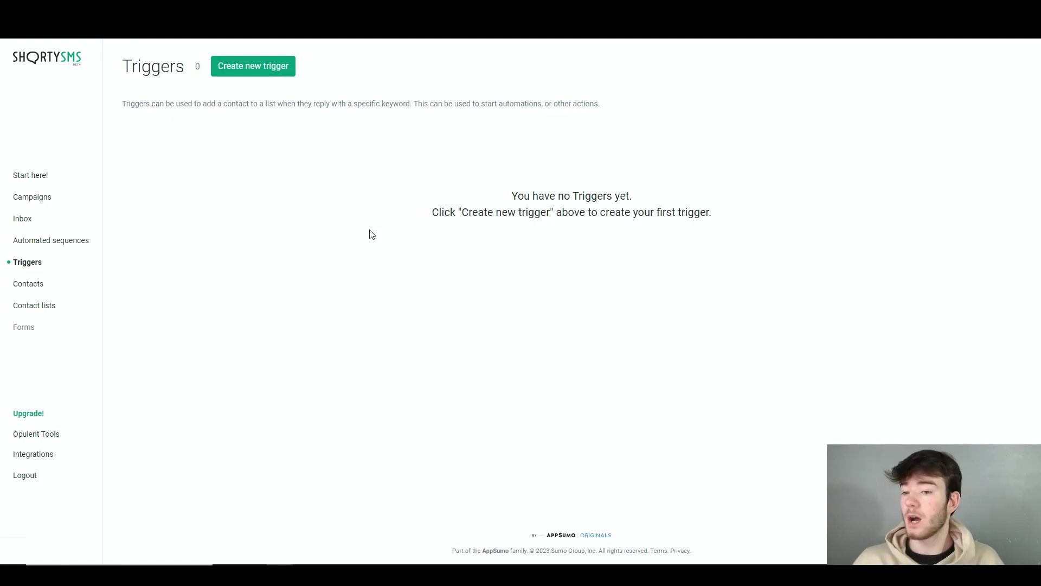
Create a single contact with a first name, last name, email and phone number, leaving the contact list unselected
click(34, 286)
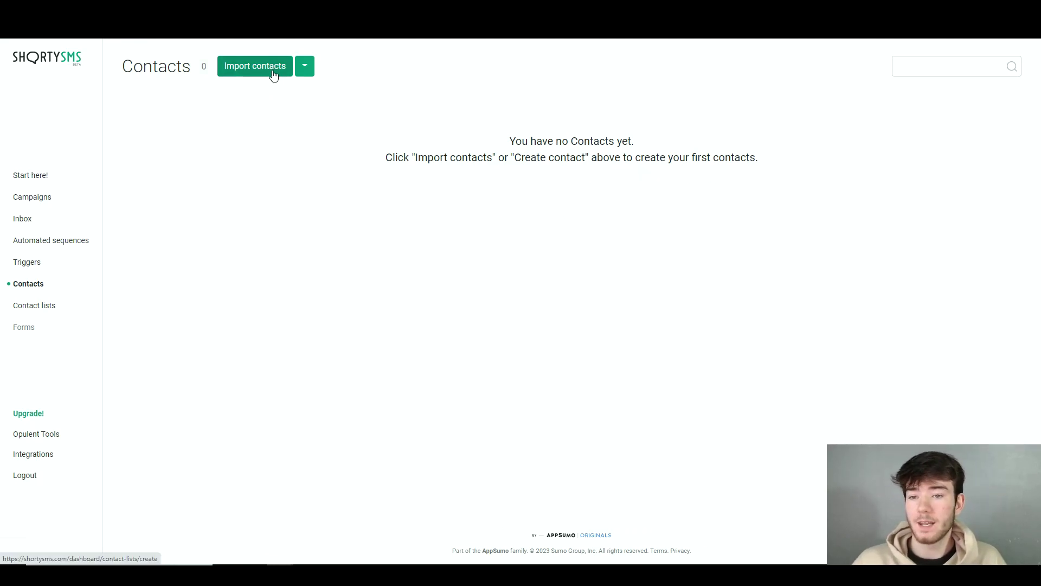
click(305, 67)
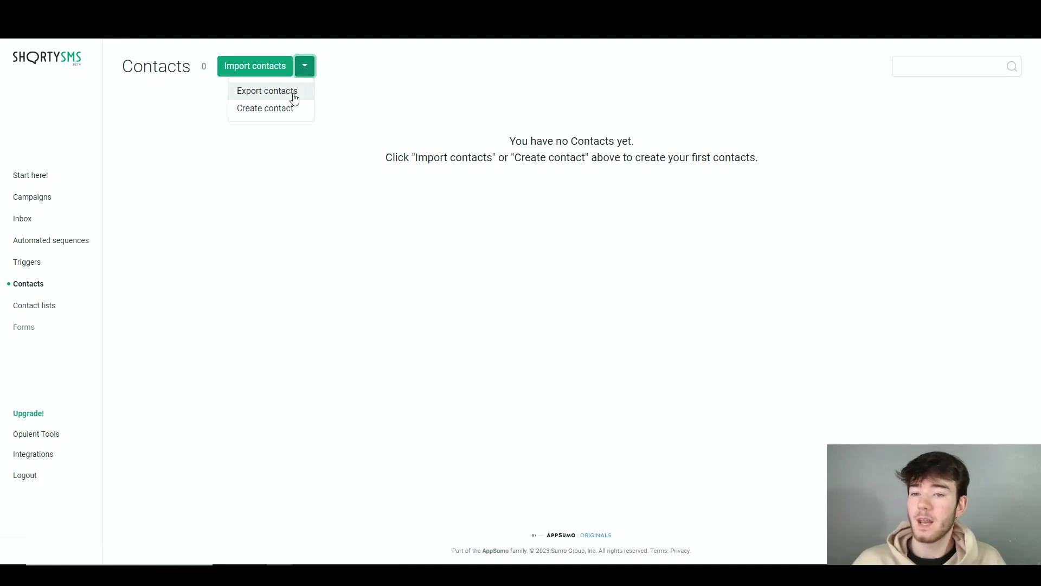
click(336, 112)
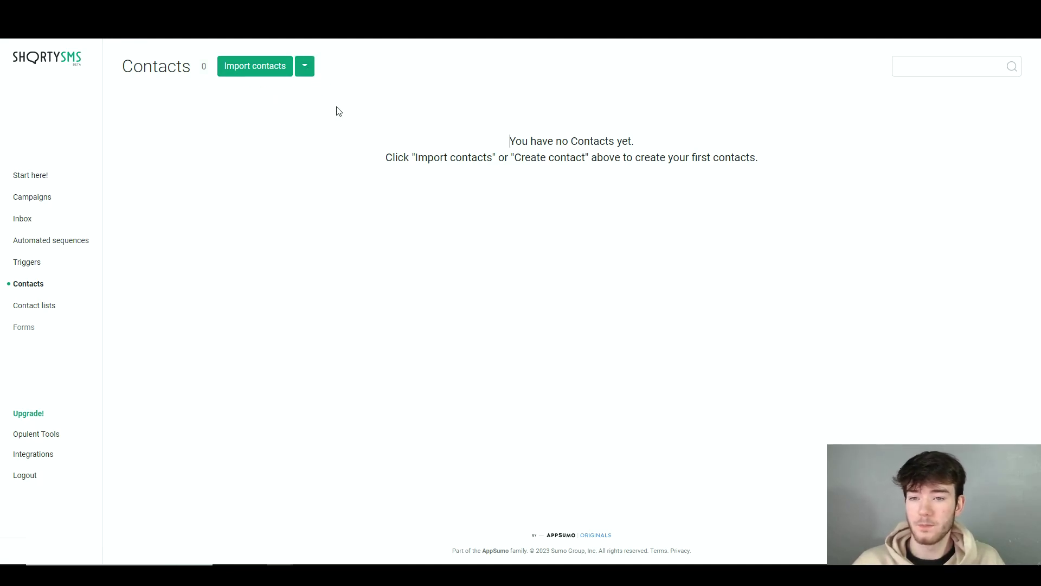
click(305, 68)
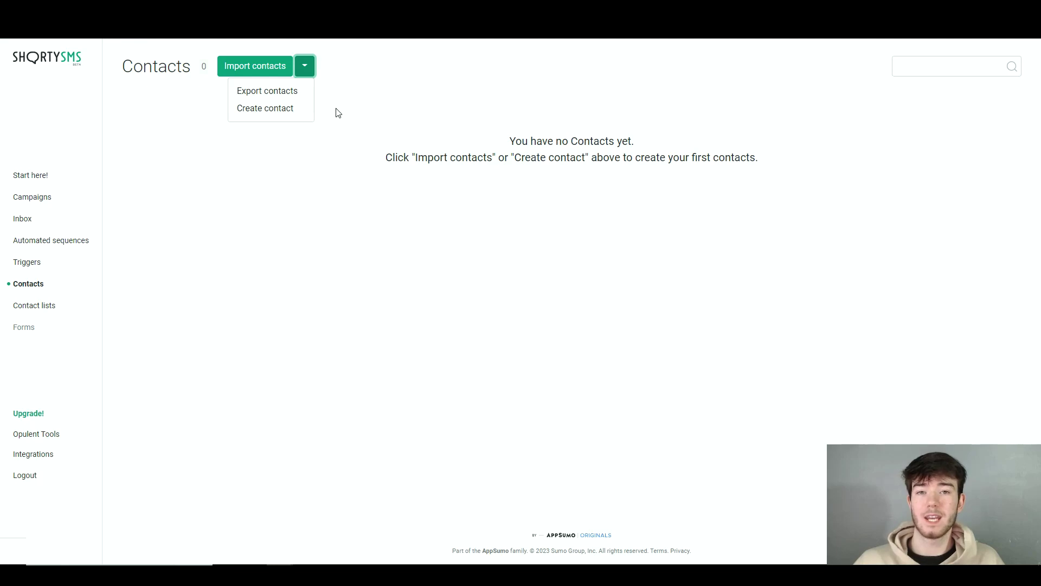
click(283, 108)
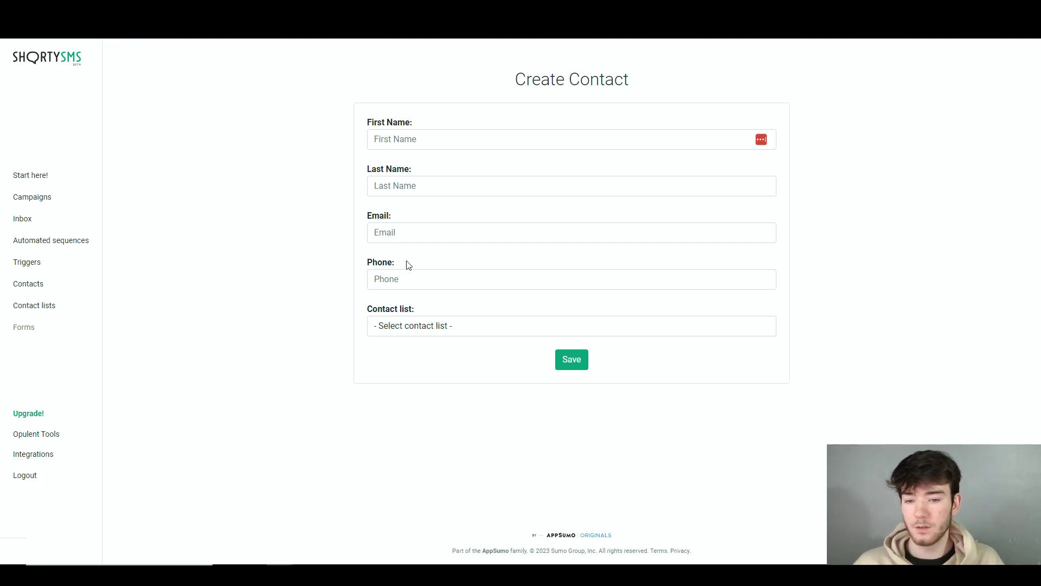
click(440, 147)
click(458, 167)
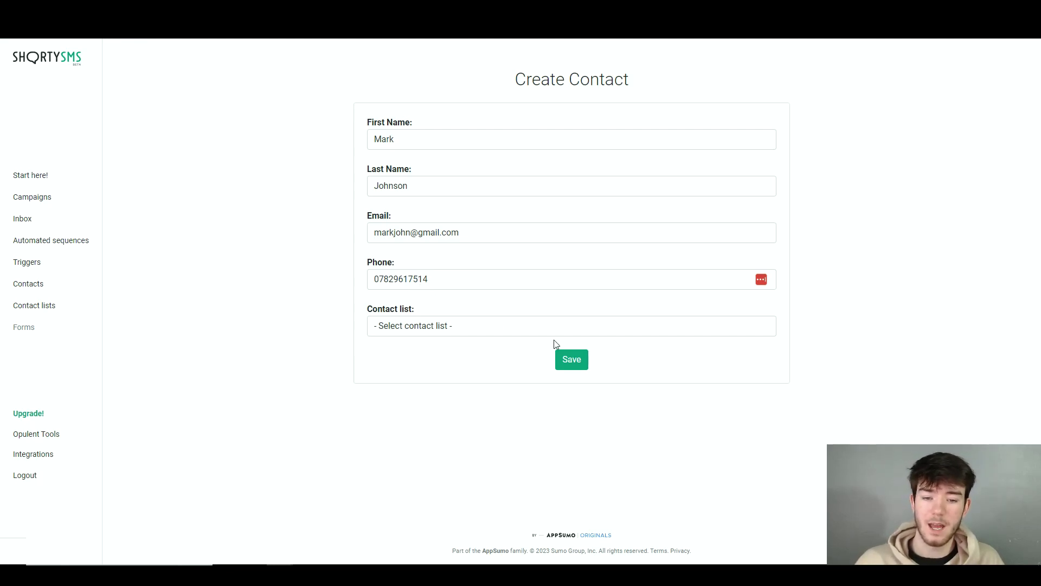
click(575, 357)
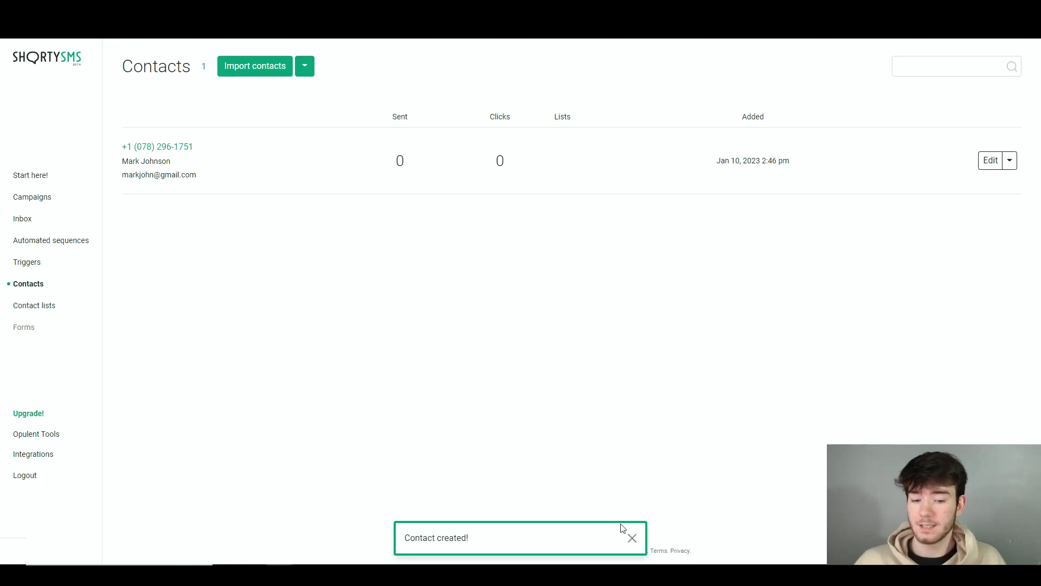
click(632, 538)
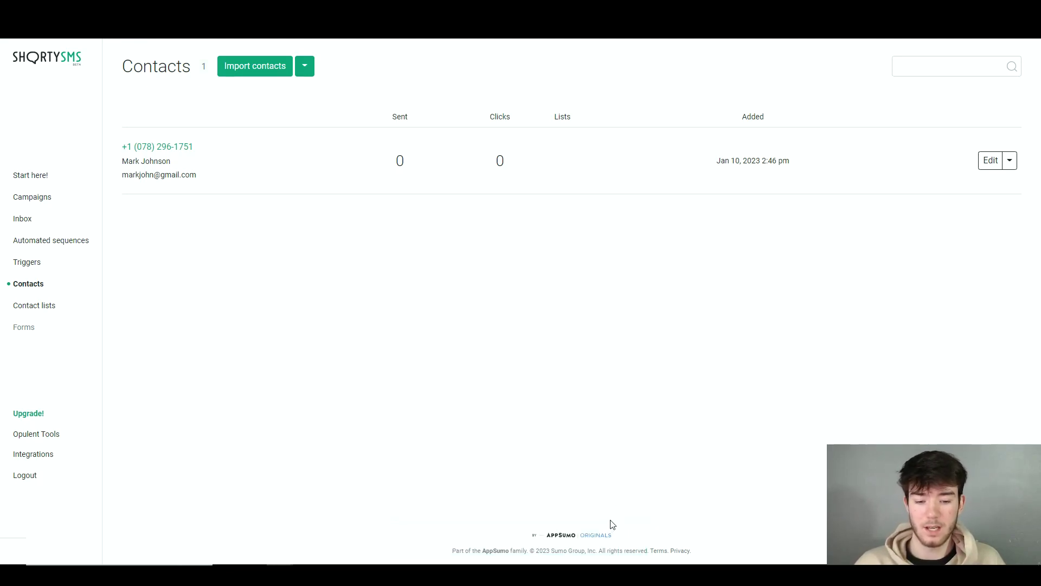
Check the editing option and the additional actions available for the new contact
click(990, 159)
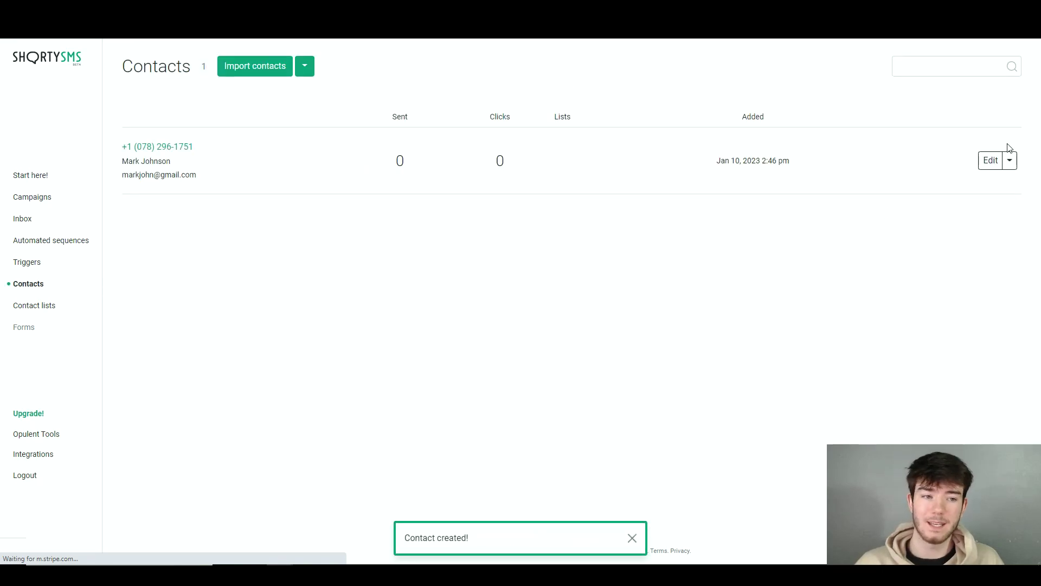
click(1009, 161)
scroll(944, 195, down, 1)
click(813, 217)
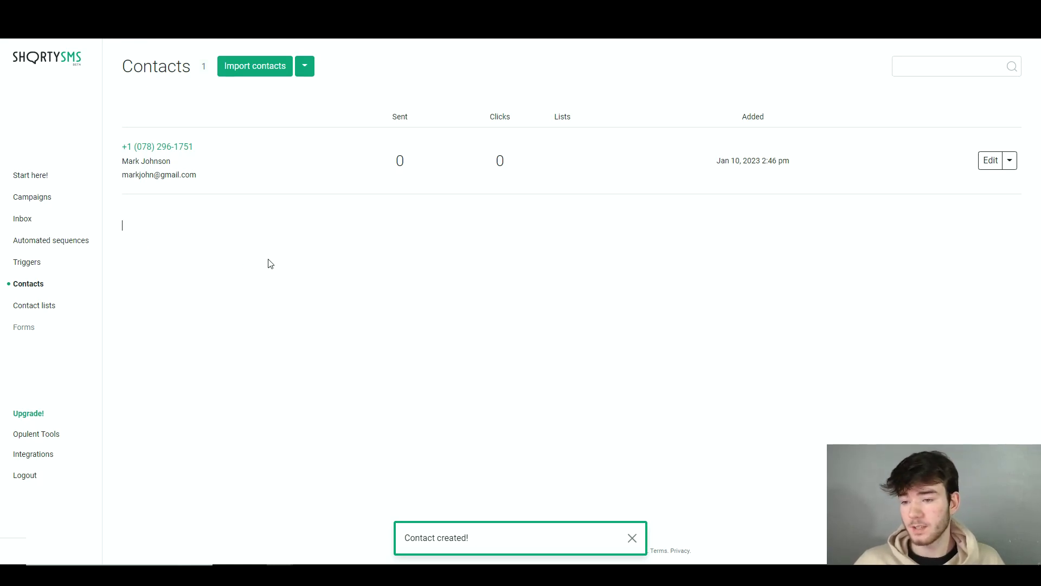
Create a contact list named "Reviews" without uploading a CSV file
click(48, 307)
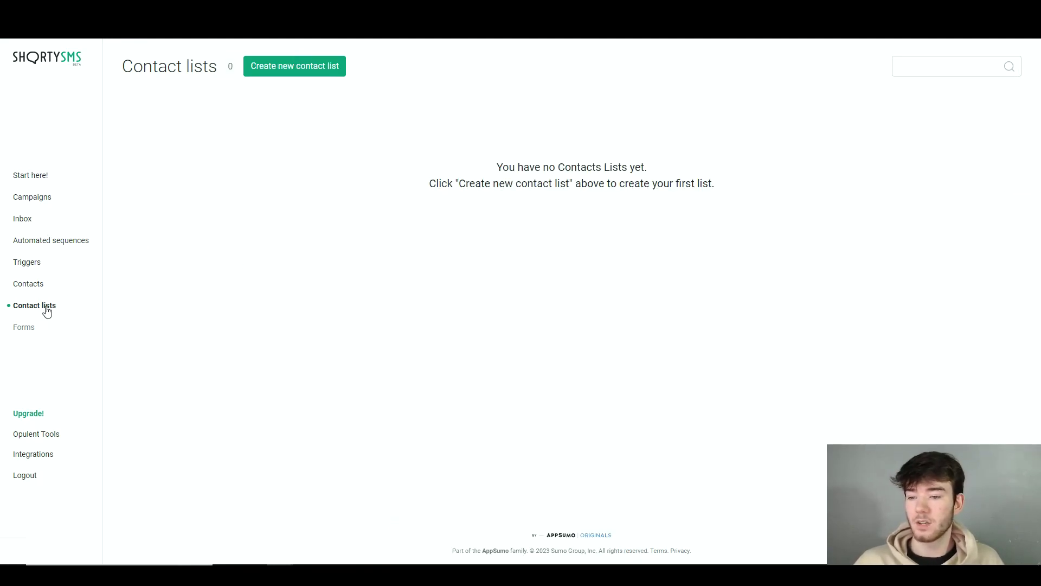
click(325, 72)
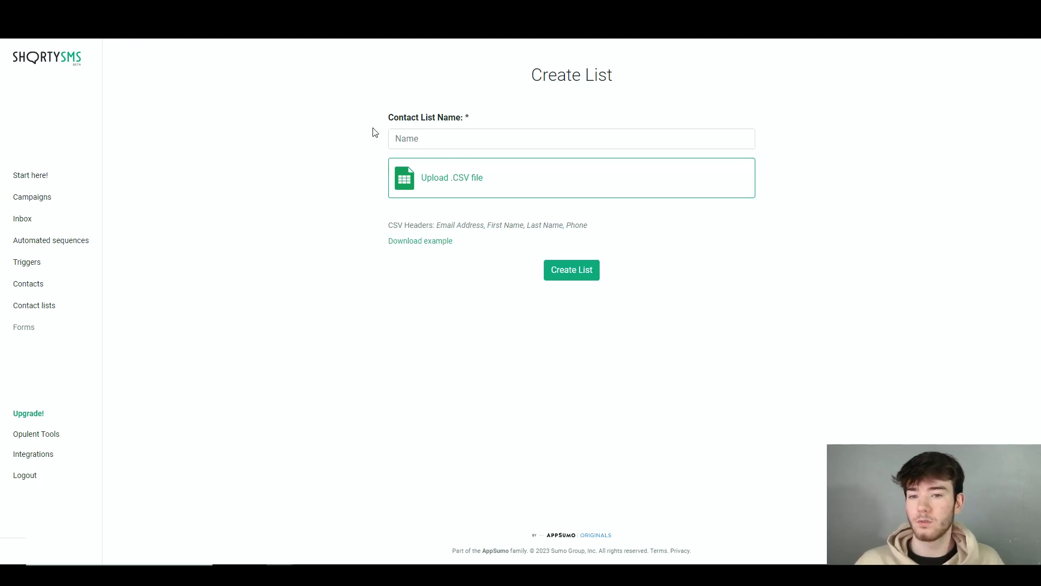
click(394, 129)
text(Reviews)
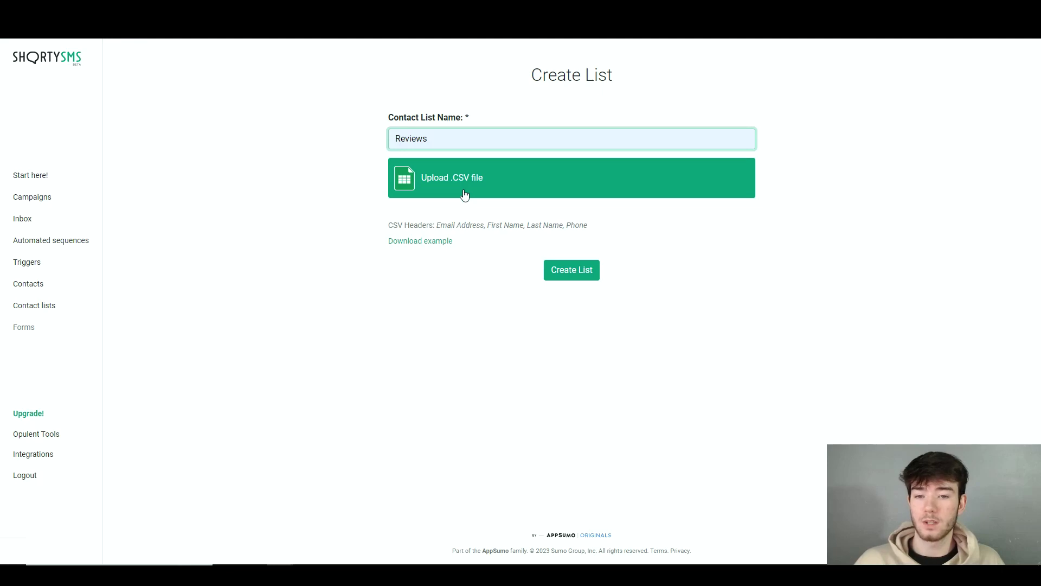
click(546, 271)
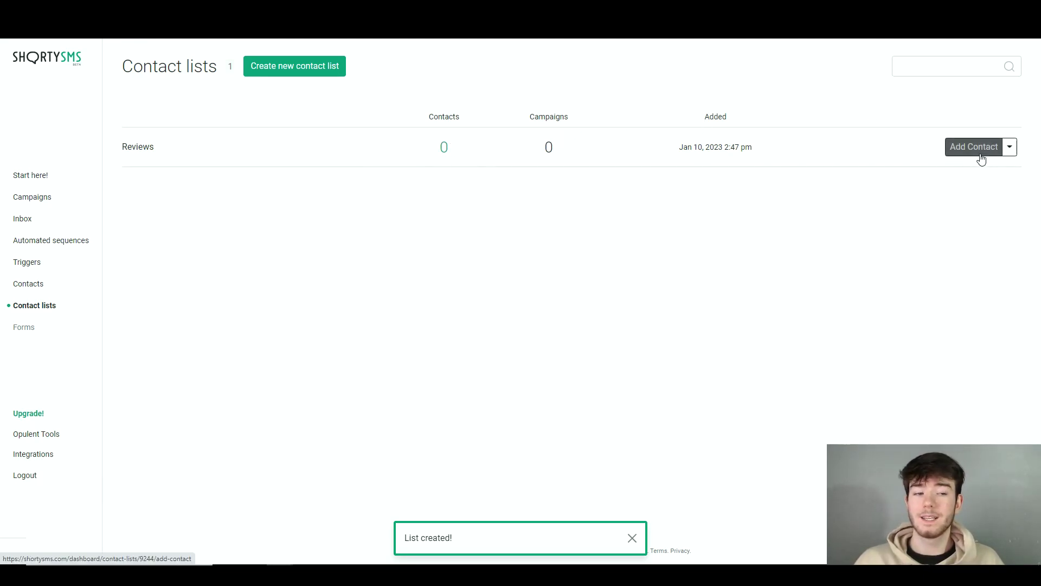
Check the additional actions for the Reviews contact list and view the Forms page
click(1009, 146)
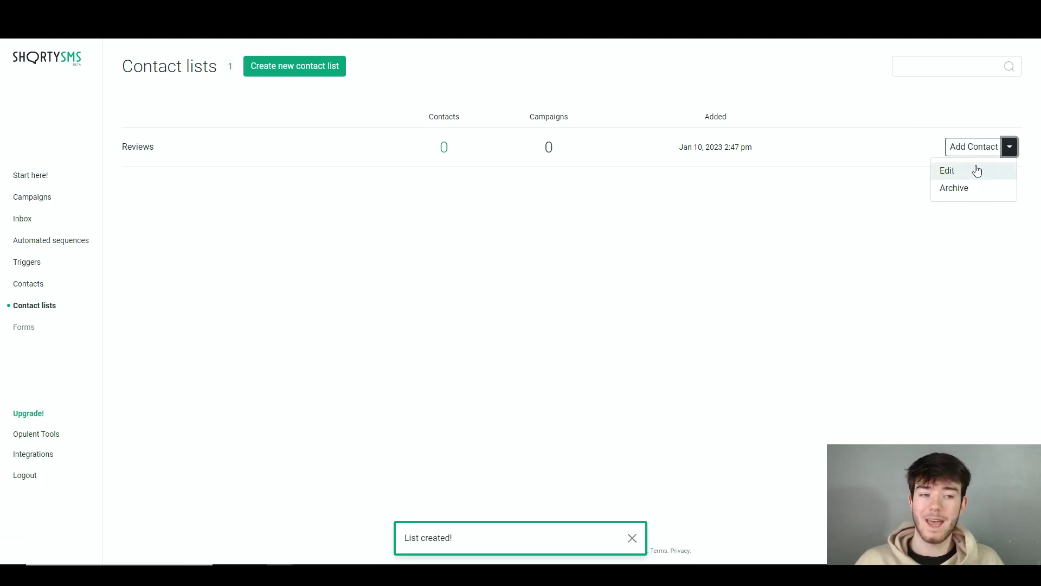
click(781, 226)
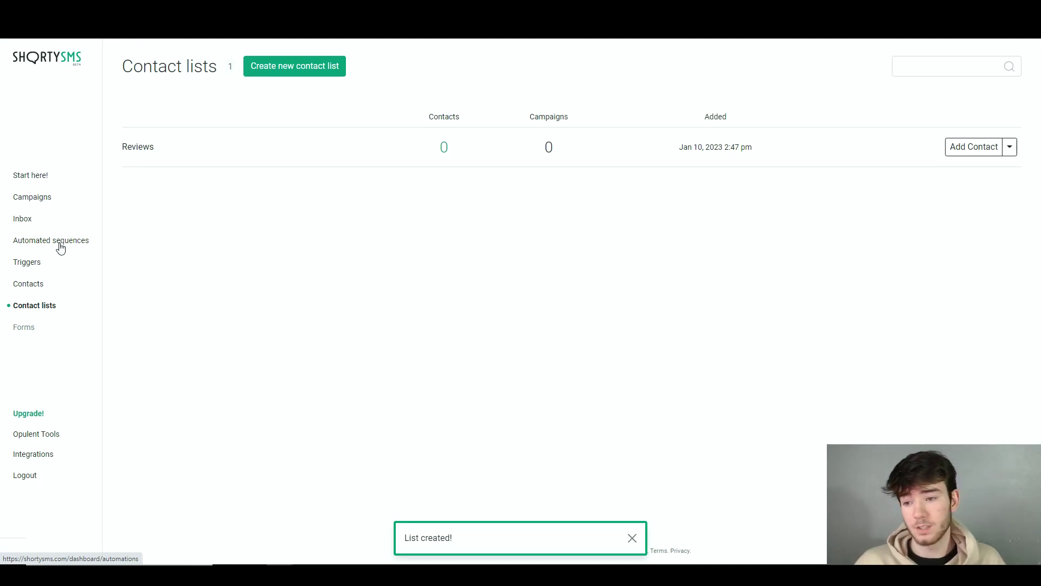
click(31, 331)
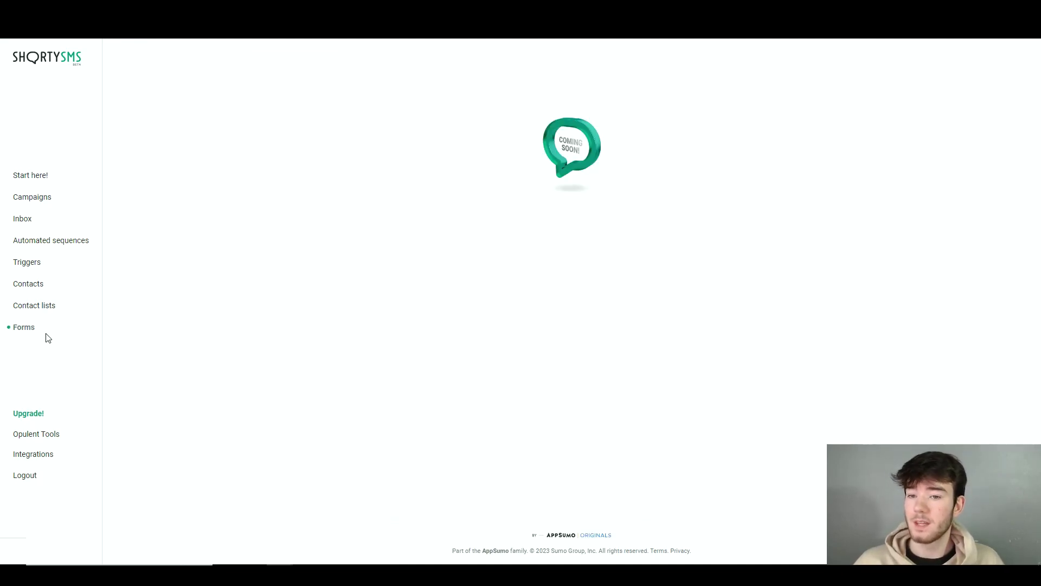